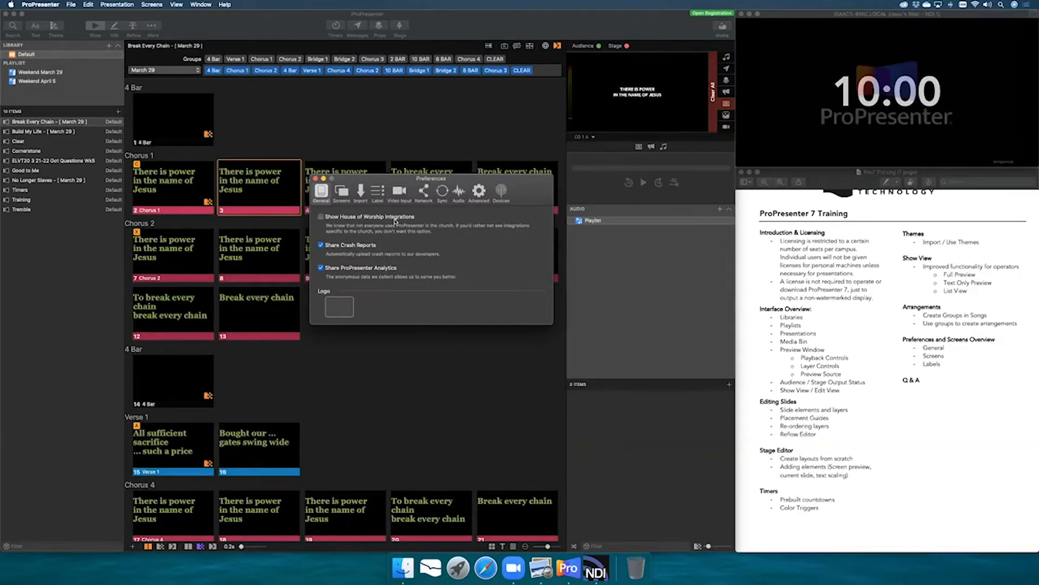
# Enable the Show House of Worship Integrations option in the general preferences and disable it again.
pyautogui.click(395, 220)
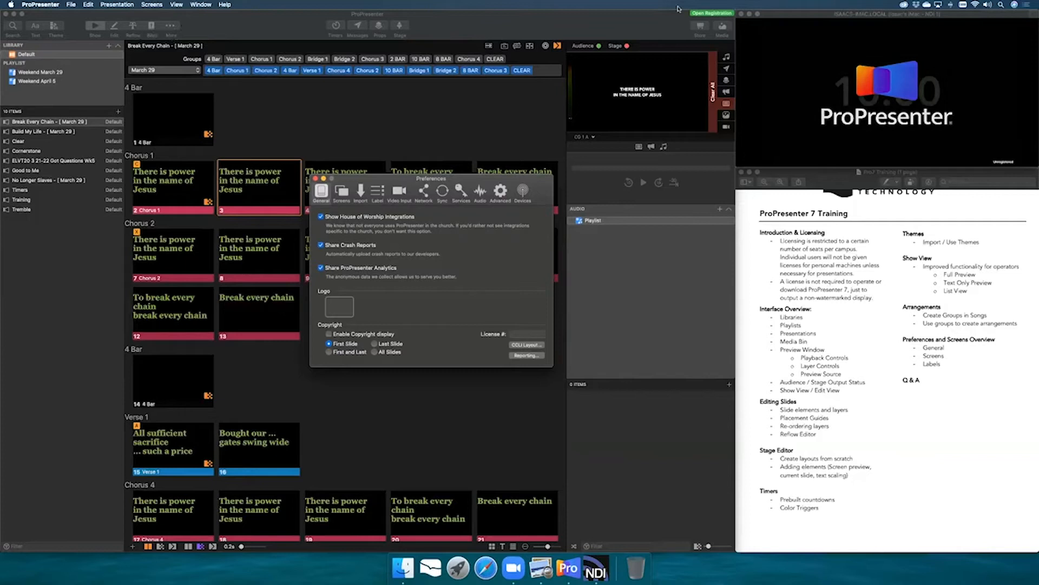
pyautogui.click(321, 216)
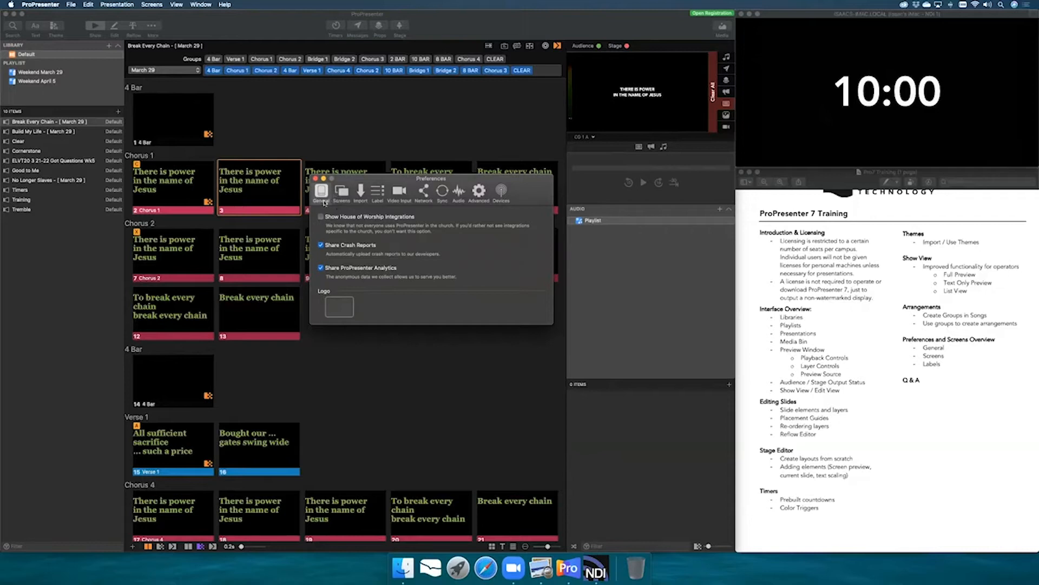
# Review the Screens preferences and the foreground scaling choices in the Import preferences.
pyautogui.click(342, 192)
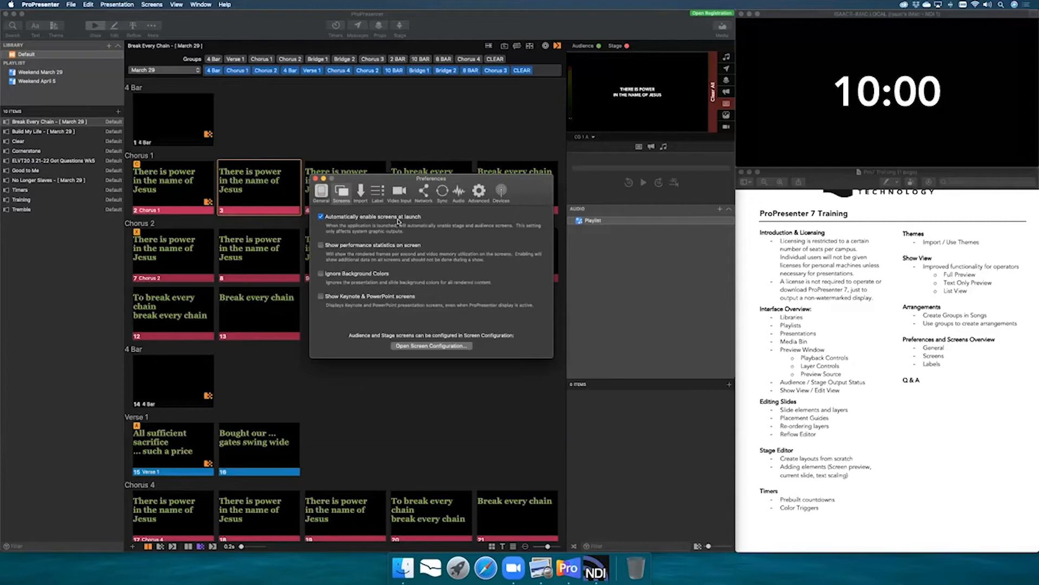
pyautogui.click(361, 193)
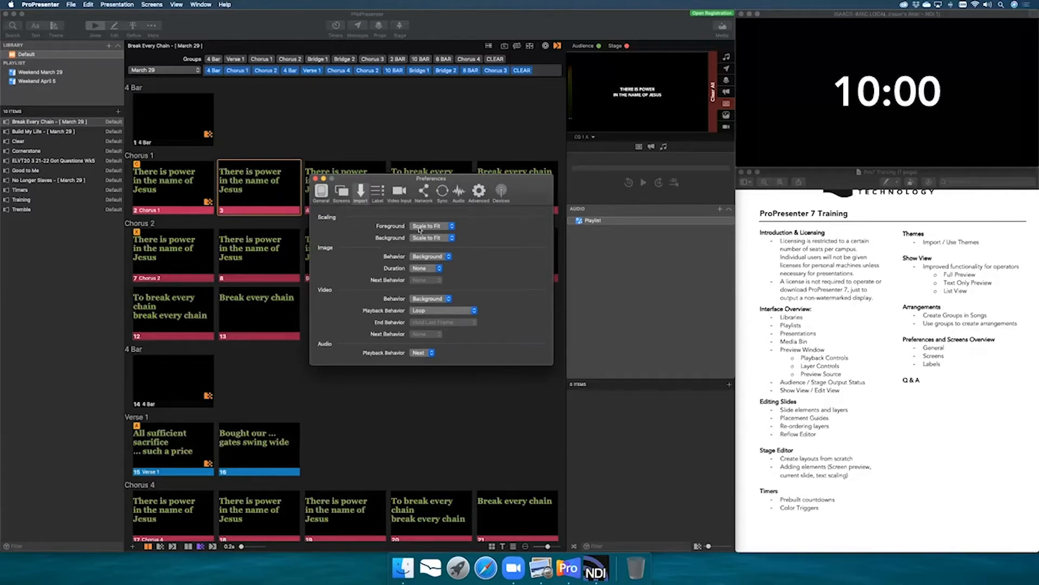
pyautogui.click(435, 227)
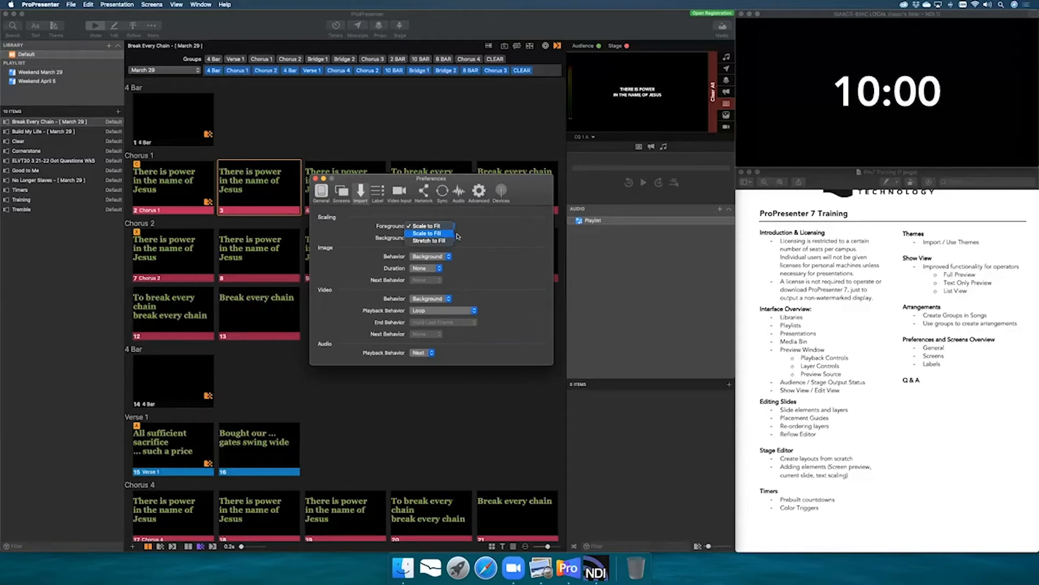
pyautogui.click(488, 234)
# Check the available behavior choices for imported images and imported videos.
pyautogui.click(439, 256)
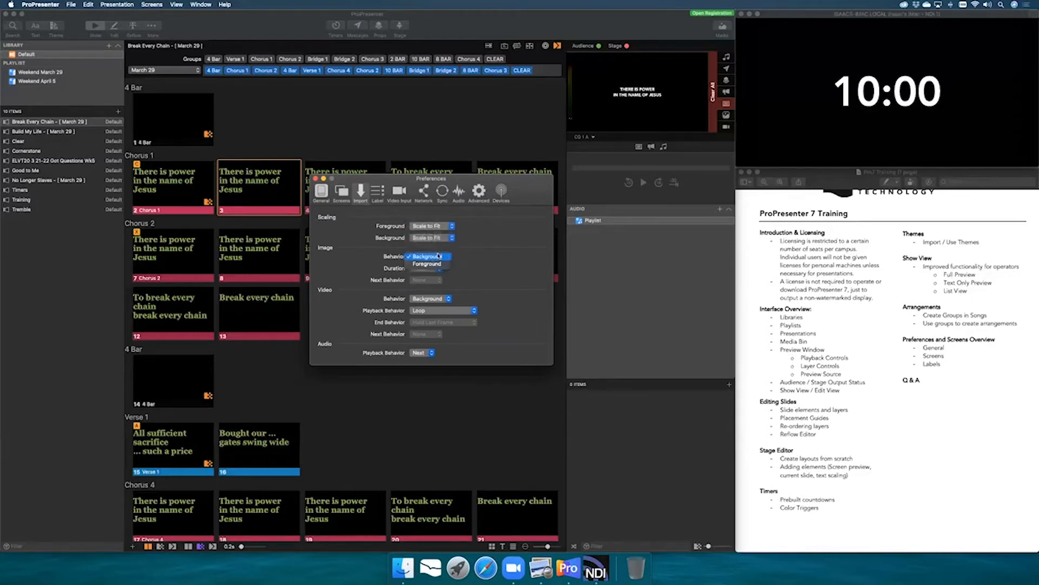
pyautogui.click(357, 260)
pyautogui.click(437, 257)
pyautogui.click(486, 265)
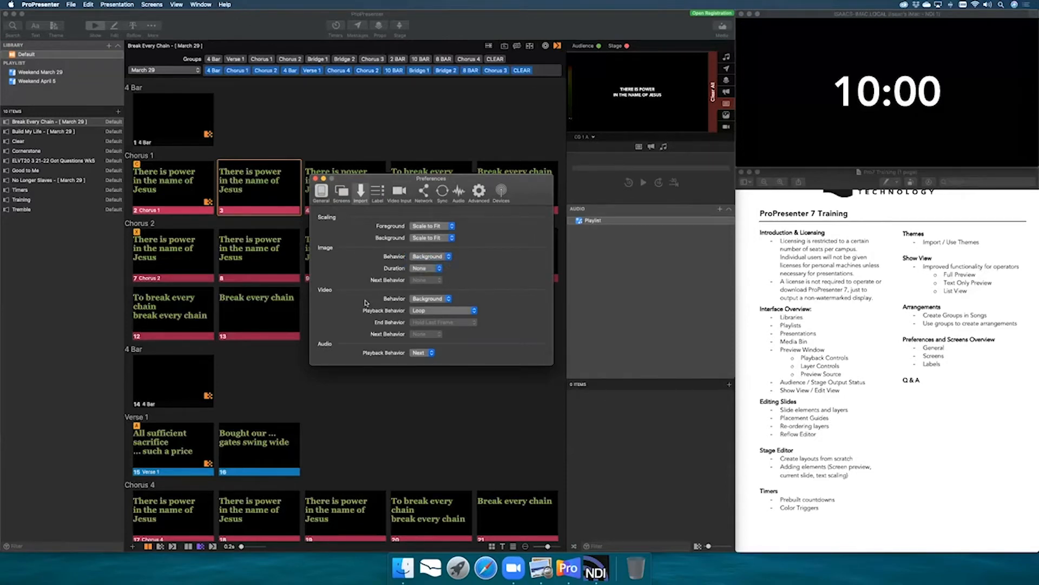
pyautogui.click(436, 300)
pyautogui.click(490, 293)
# Set imported videos' playback behavior to Stop with end behavior Hold Last Frame, and check the Next Behavior choices.
pyautogui.click(469, 312)
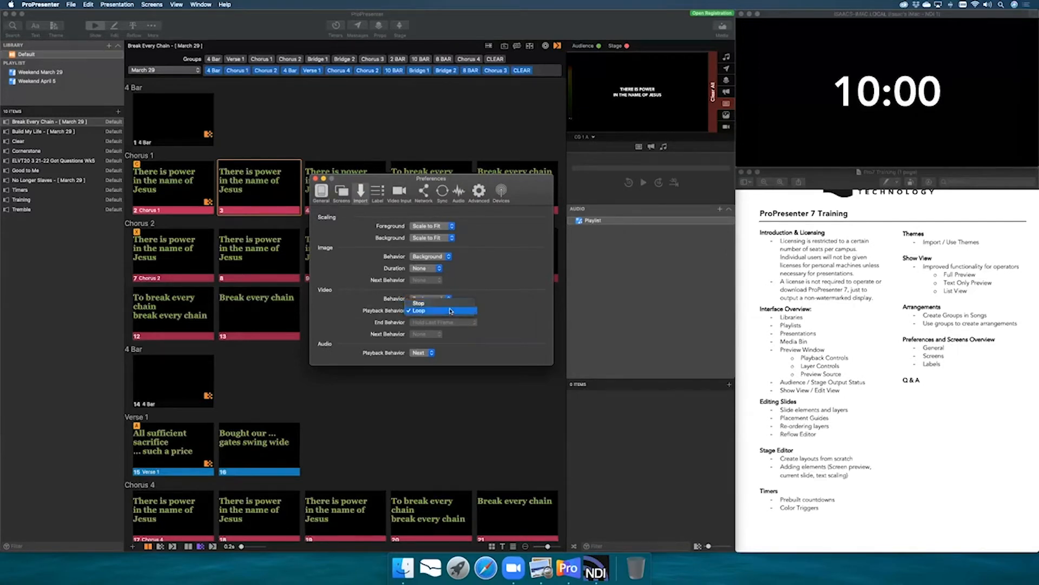
pyautogui.click(487, 306)
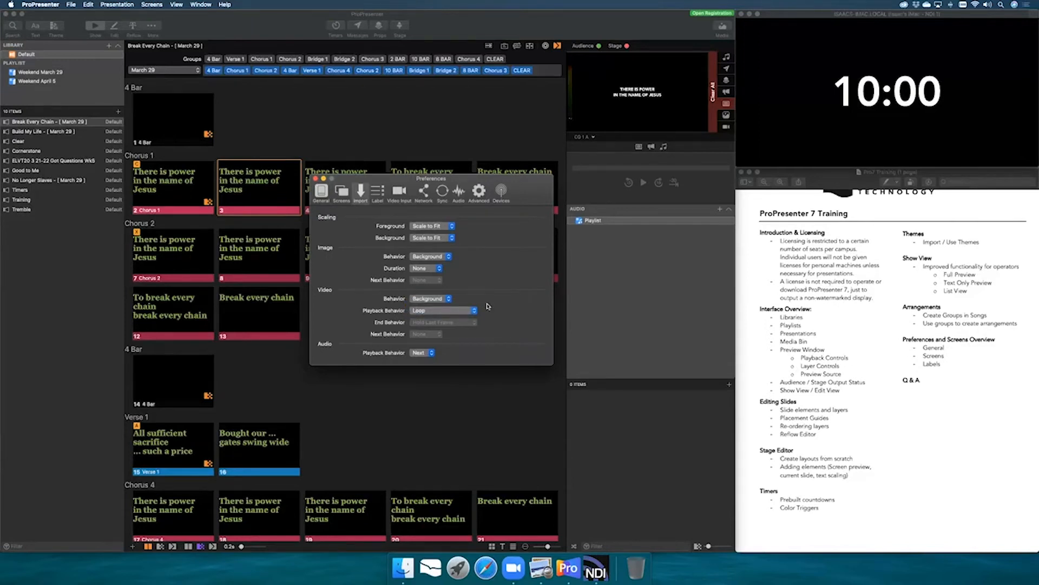
pyautogui.click(469, 311)
pyautogui.click(457, 302)
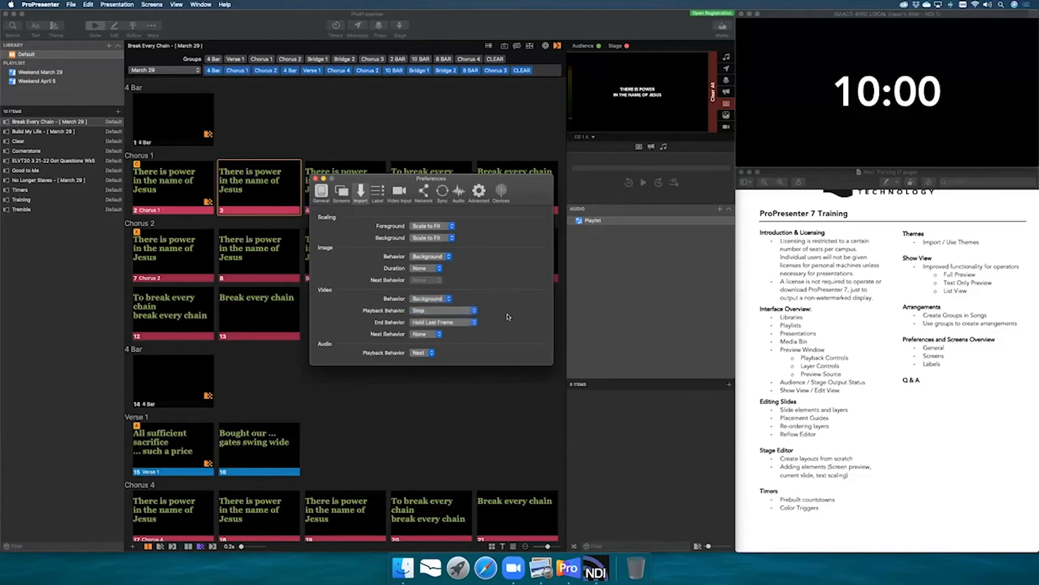
pyautogui.click(475, 324)
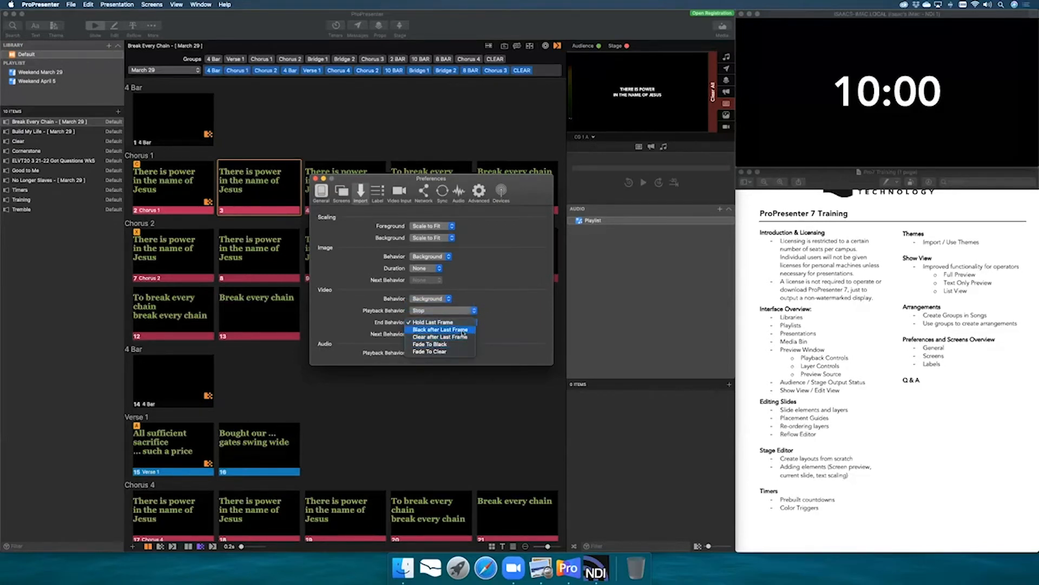
pyautogui.click(441, 323)
pyautogui.click(433, 334)
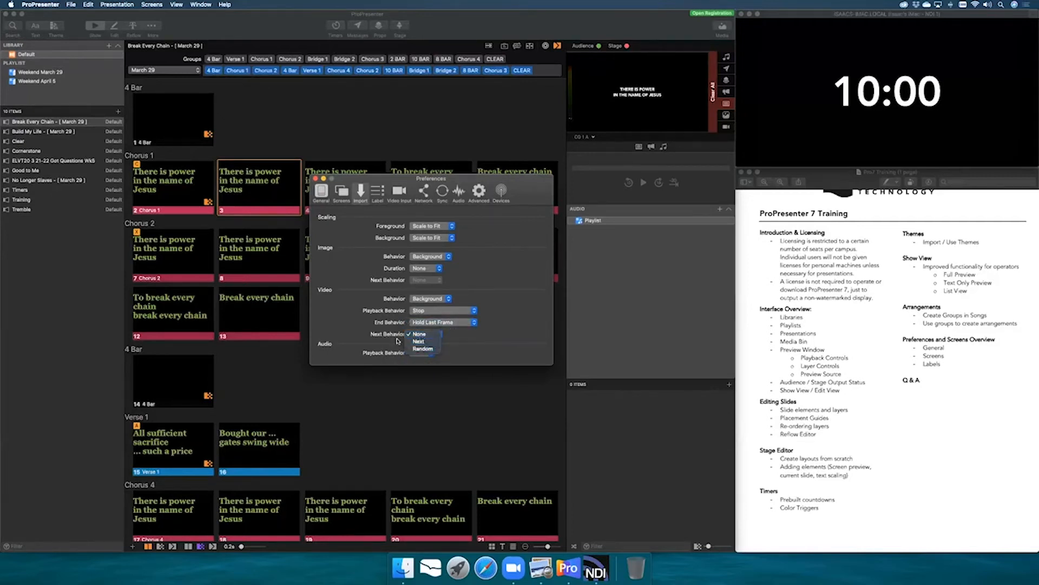
pyautogui.click(360, 334)
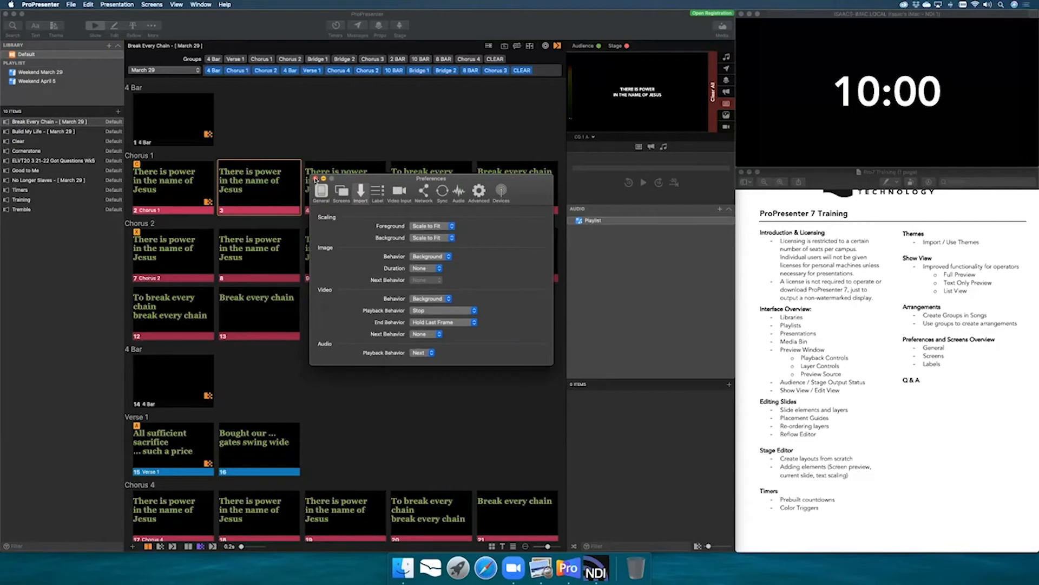
# Examine the group names, colors, hot keys and slide labels in the Label preferences, and close the preferences.
pyautogui.click(377, 199)
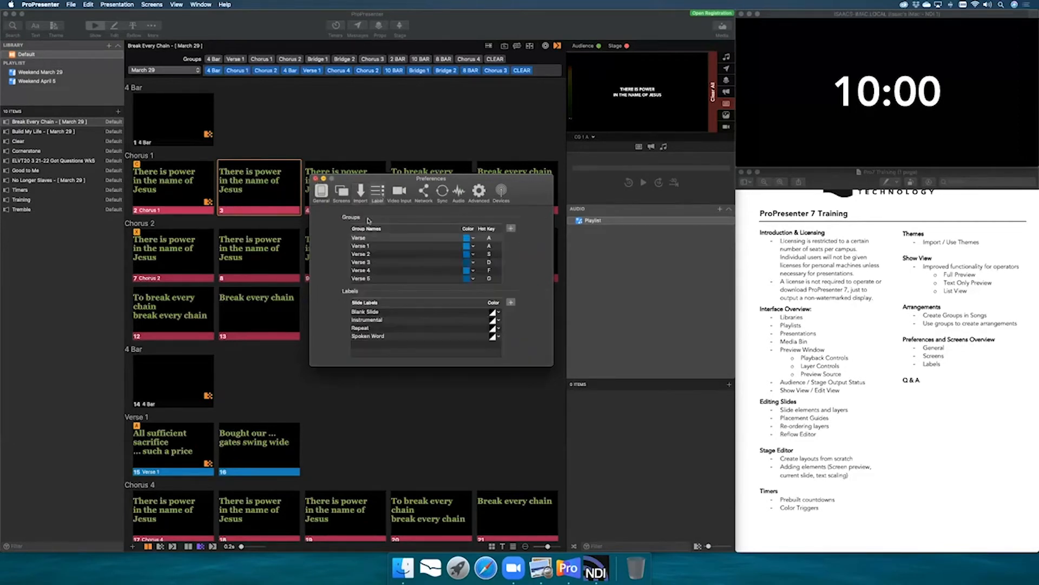
pyautogui.scroll(-10, 412, 260)
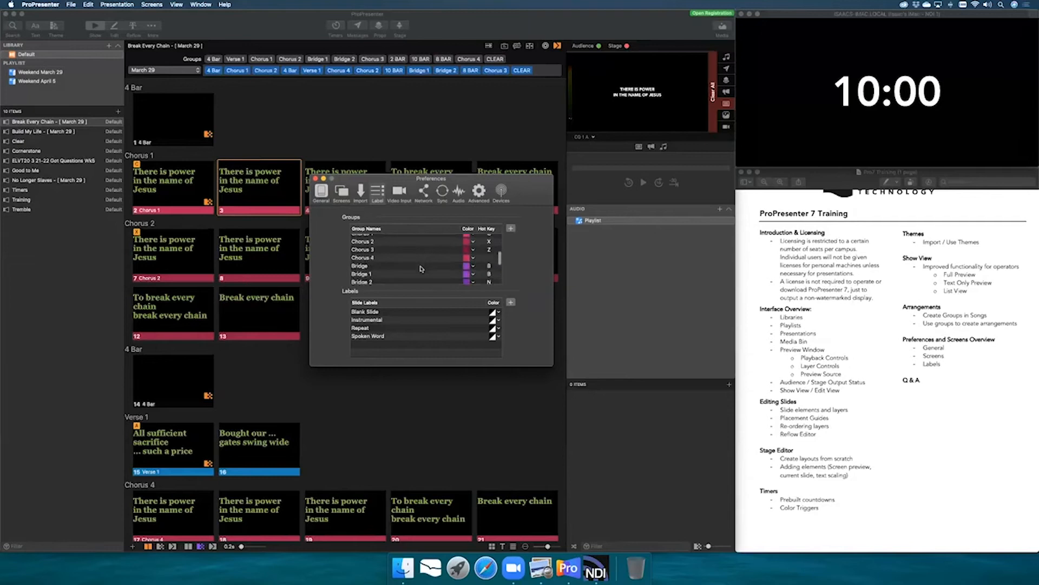
pyautogui.scroll(10, 421, 268)
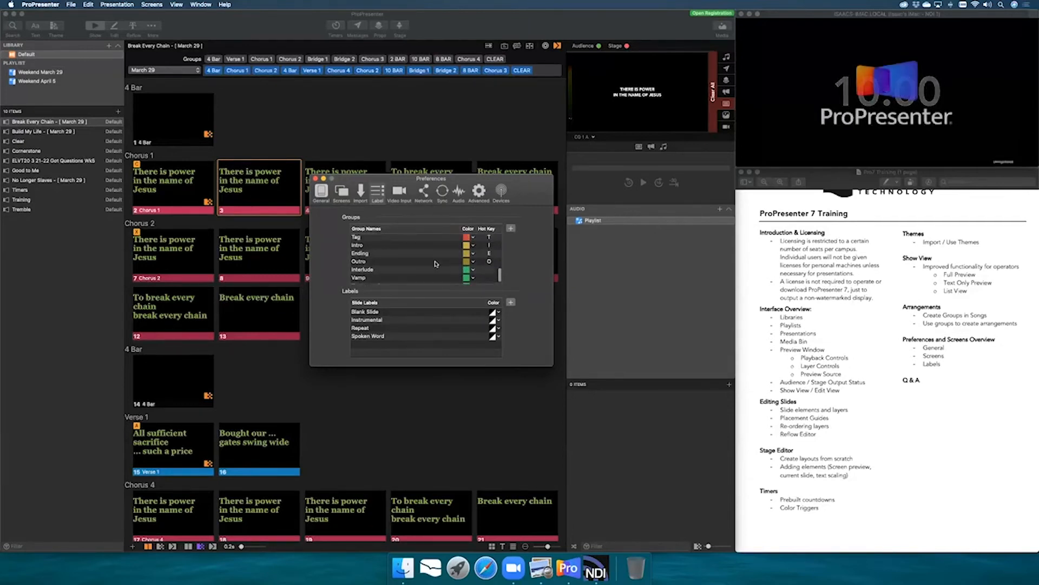
pyautogui.scroll(-5, 444, 265)
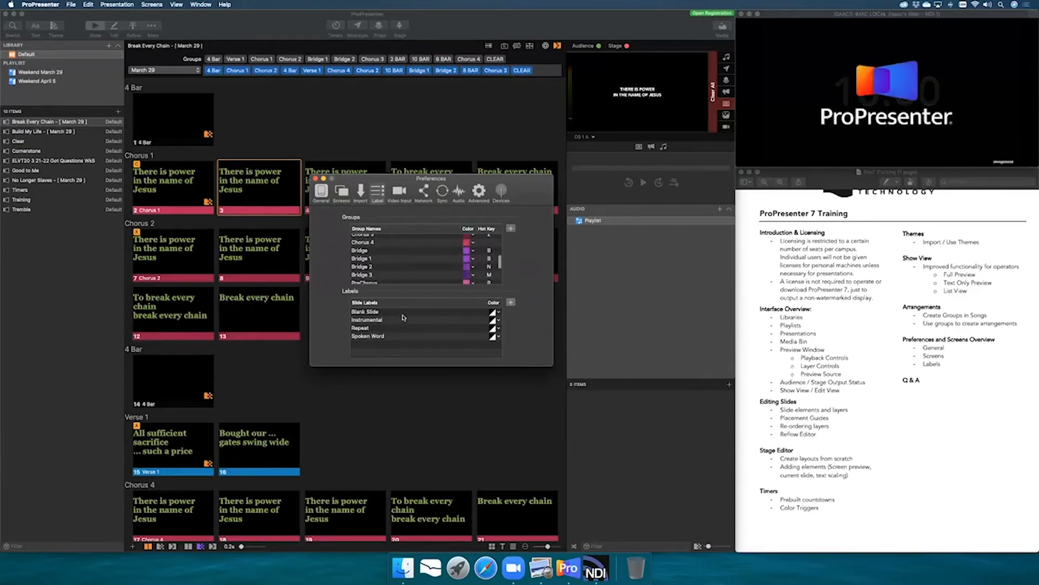
pyautogui.click(315, 179)
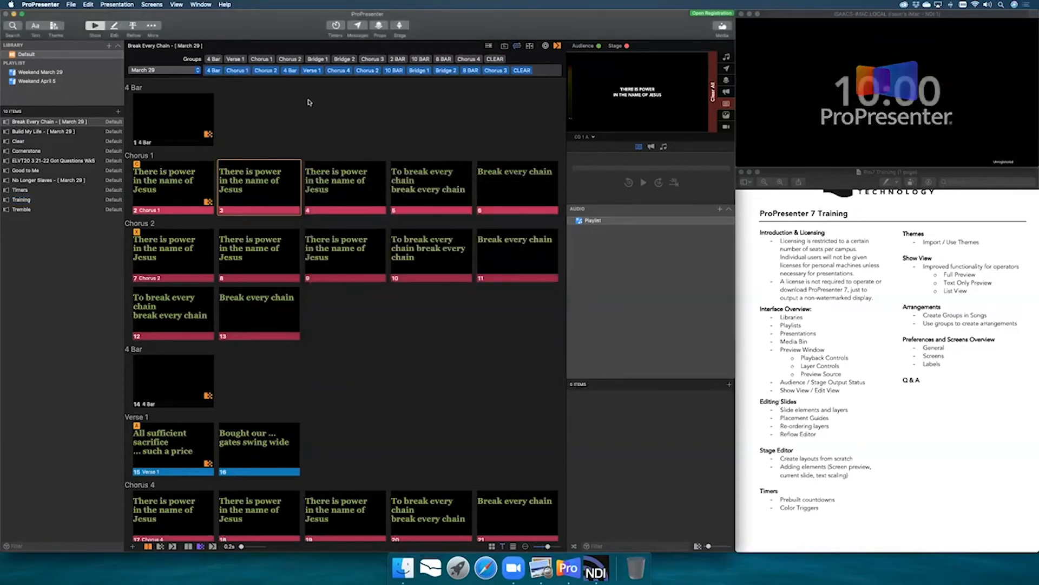
# Open the configuration of the audience and stage screens.
pyautogui.click(151, 4)
pyautogui.click(152, 5)
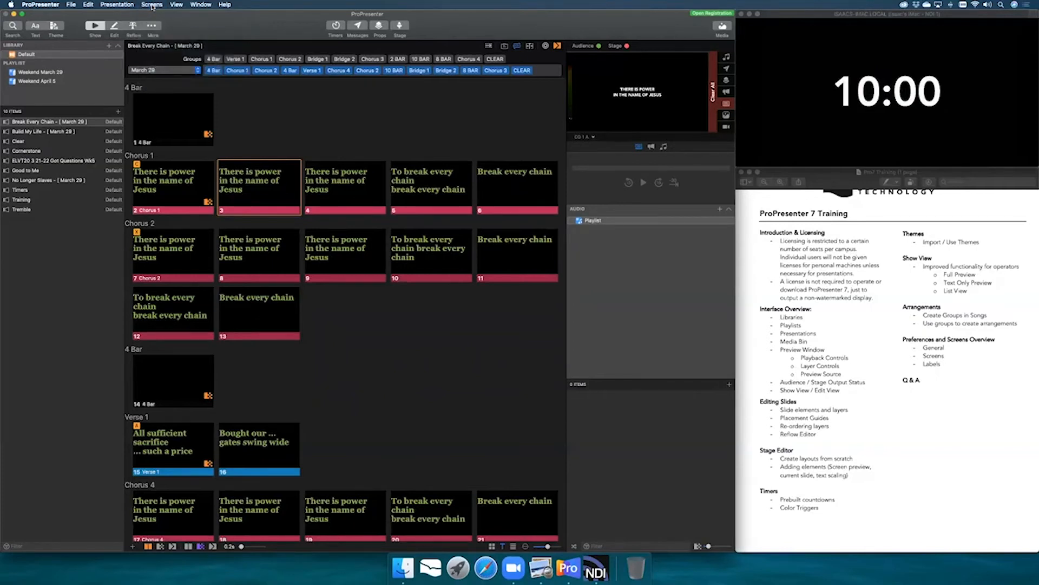
pyautogui.click(152, 5)
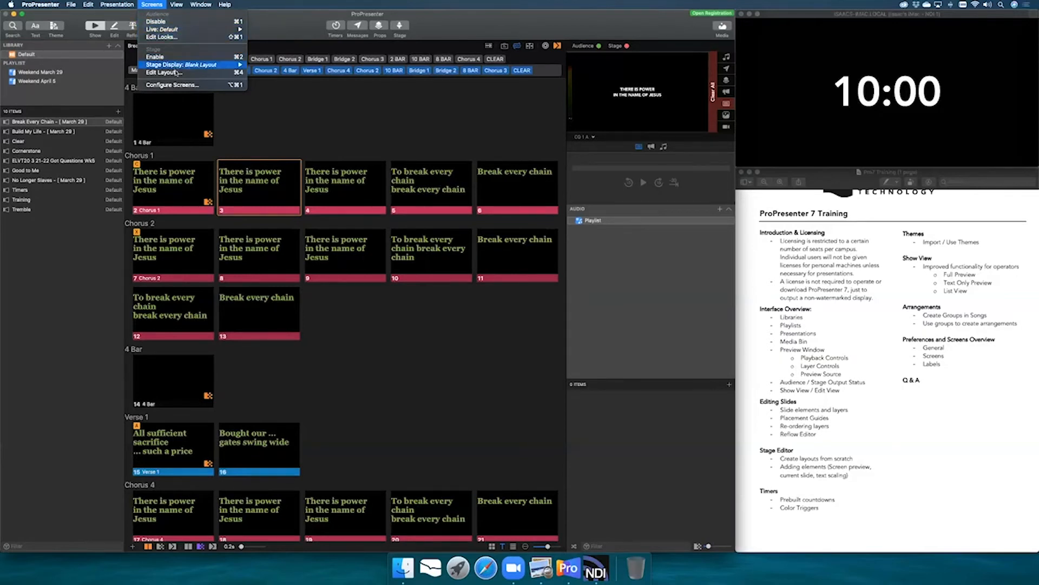
pyautogui.moveTo(184, 65)
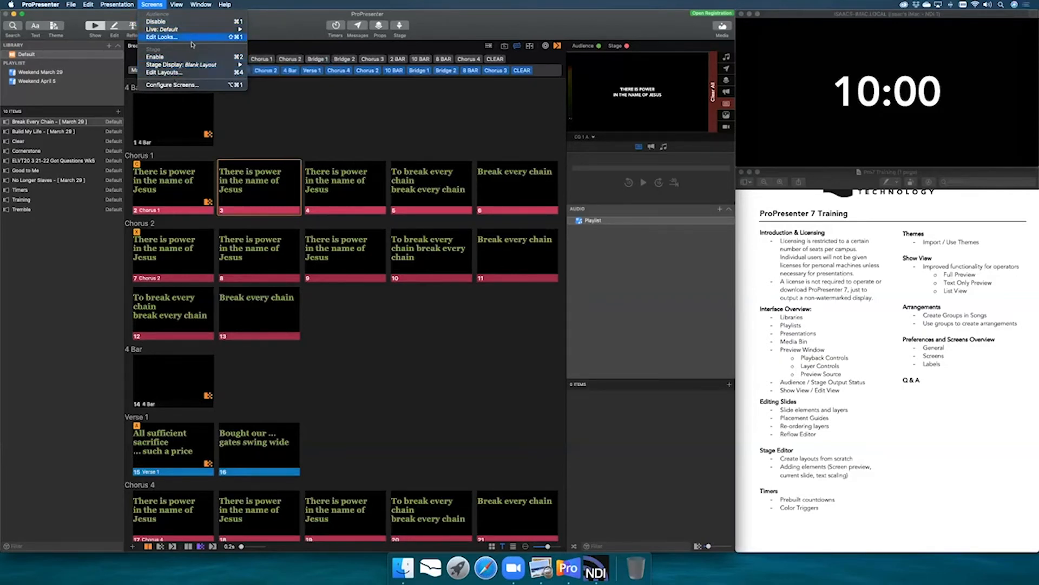
pyautogui.click(179, 85)
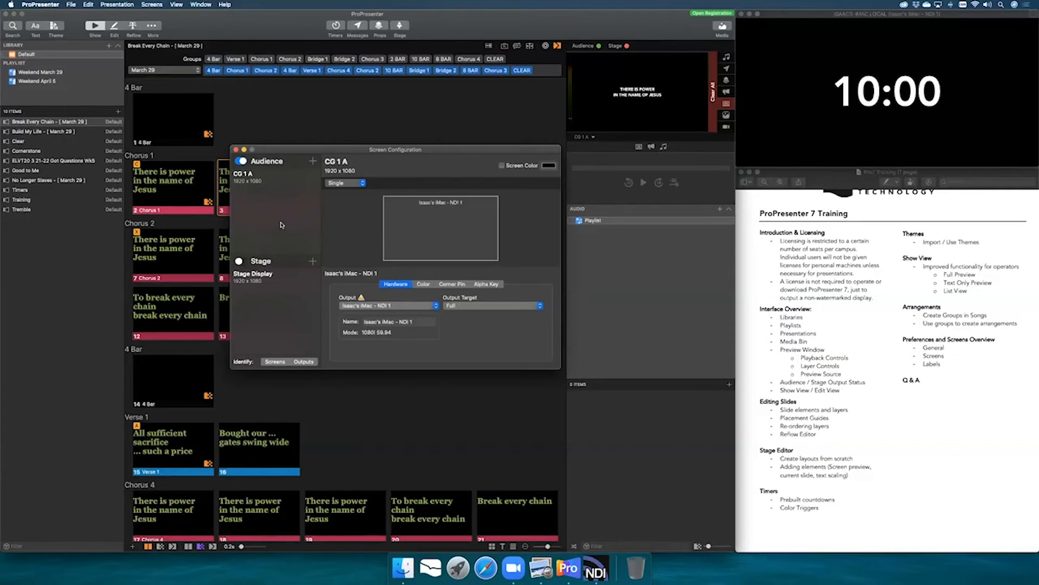
# Look over the output types offered for a new audience screen and compare the Stage Display and CG 1 A settings.
pyautogui.click(313, 161)
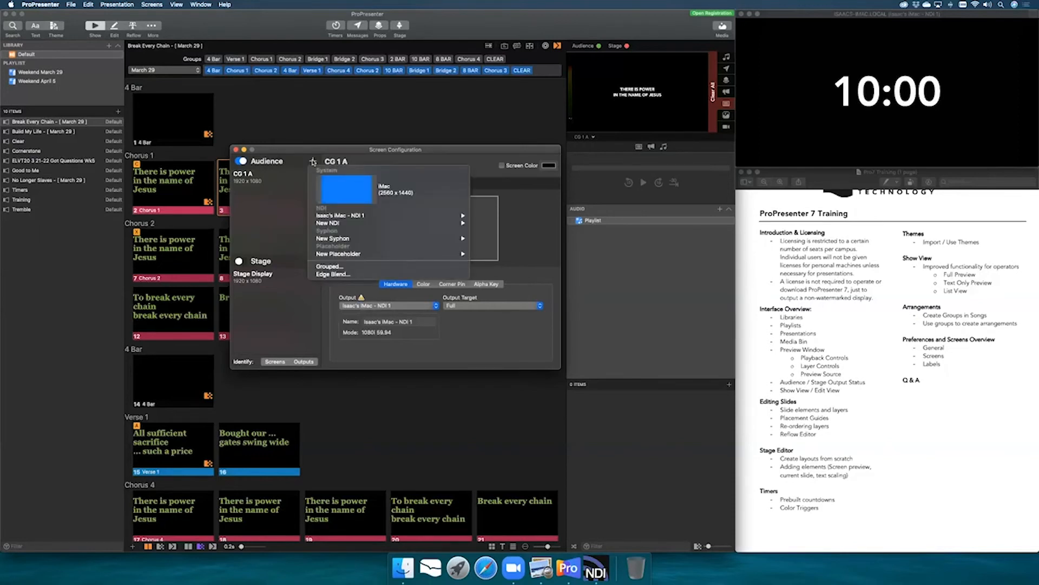
pyautogui.click(282, 208)
pyautogui.click(269, 179)
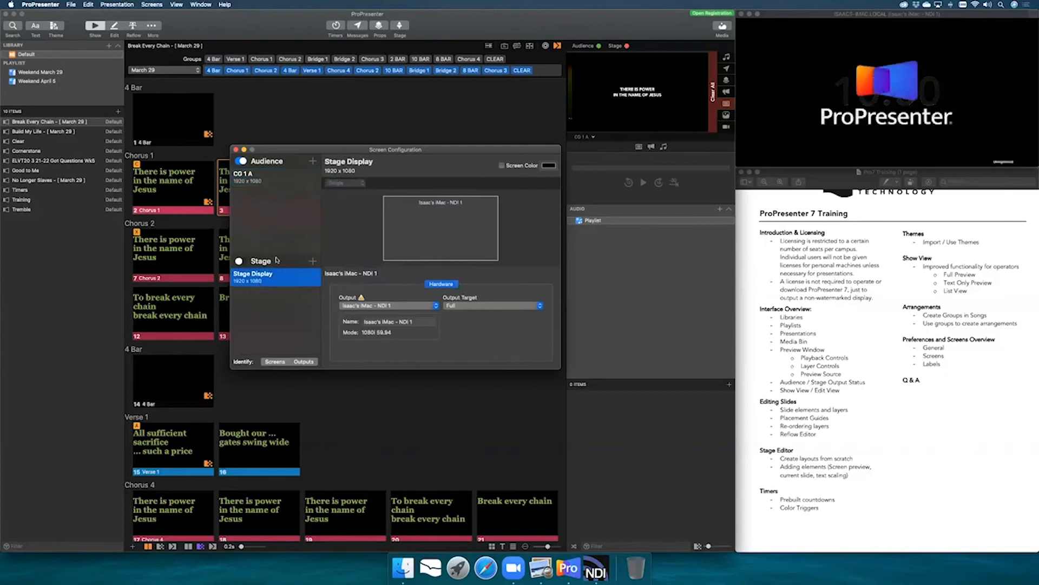
pyautogui.click(287, 187)
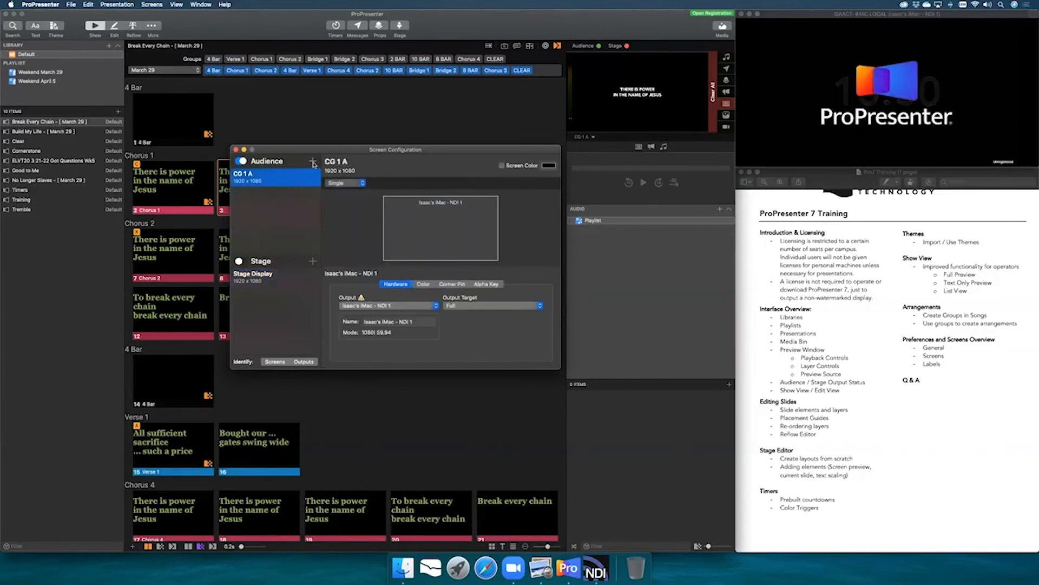
# Add a new audience screen using a 1920 x 1080 placeholder output.
pyautogui.click(314, 161)
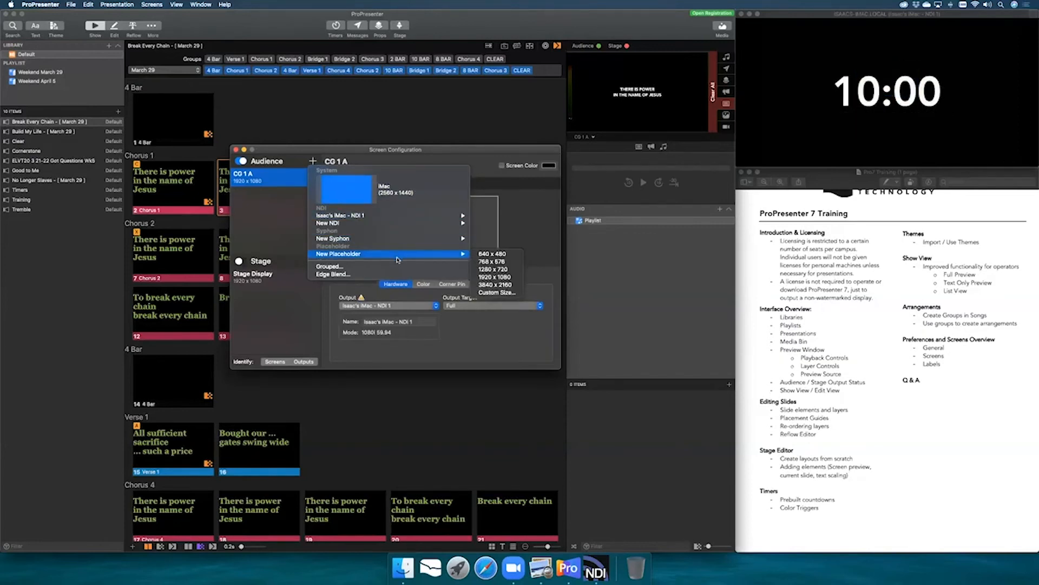
pyautogui.moveTo(401, 257)
pyautogui.click(500, 277)
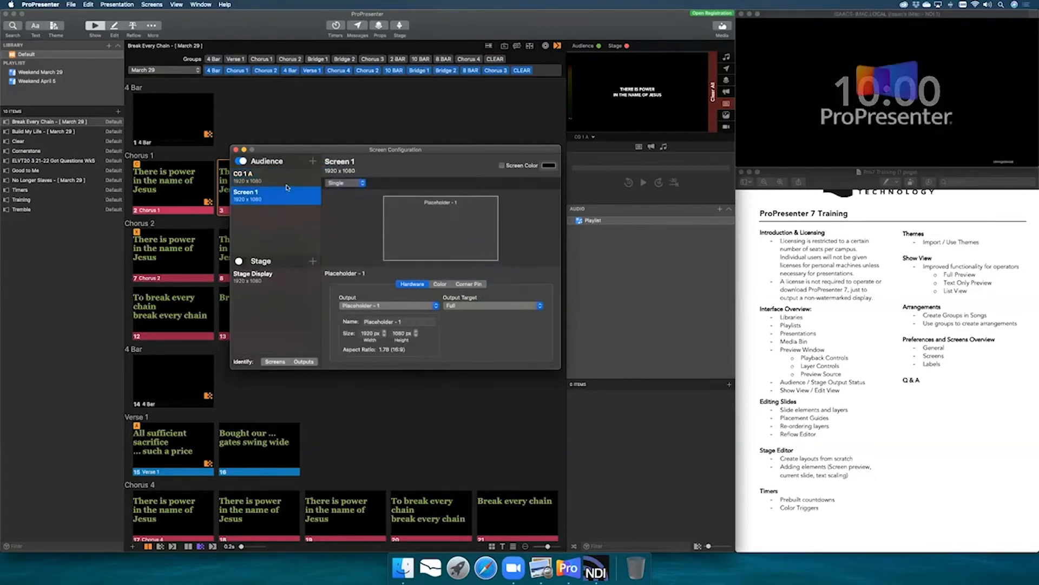
# Review the alpha key, color and hardware settings of the CG 1 A audience screen.
pyautogui.click(289, 181)
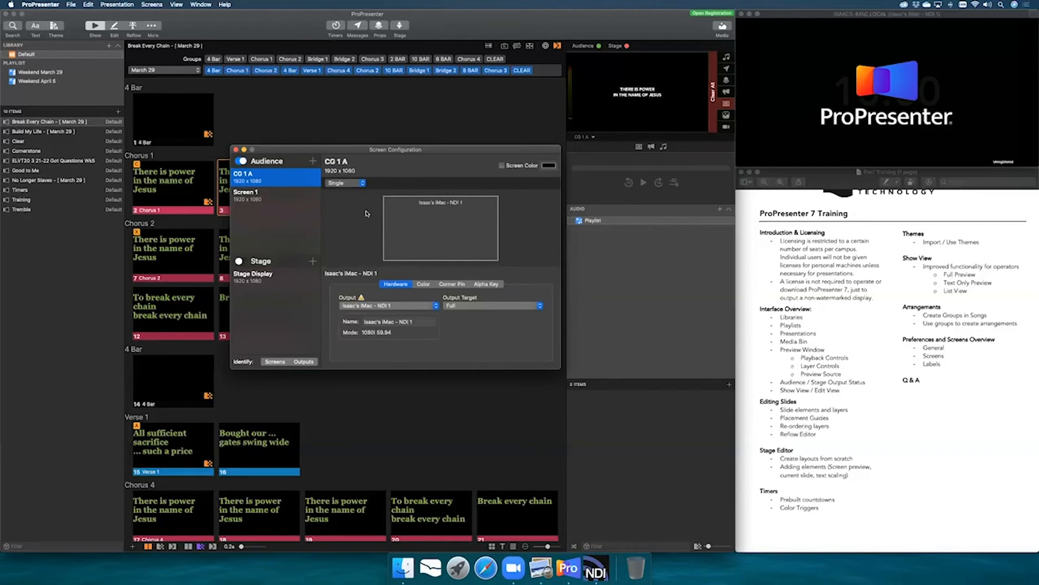
pyautogui.click(489, 284)
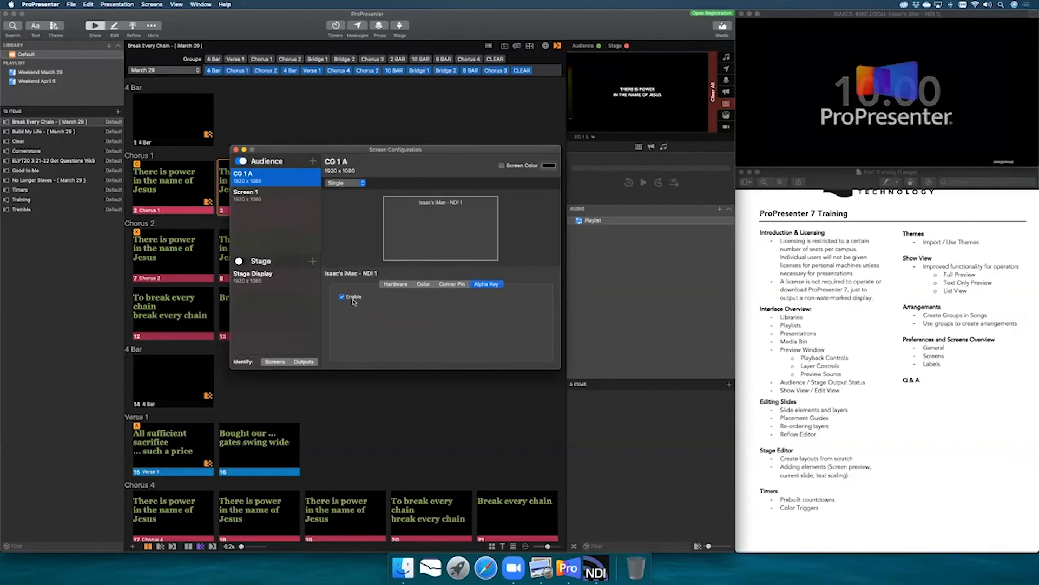
pyautogui.click(423, 284)
pyautogui.click(394, 284)
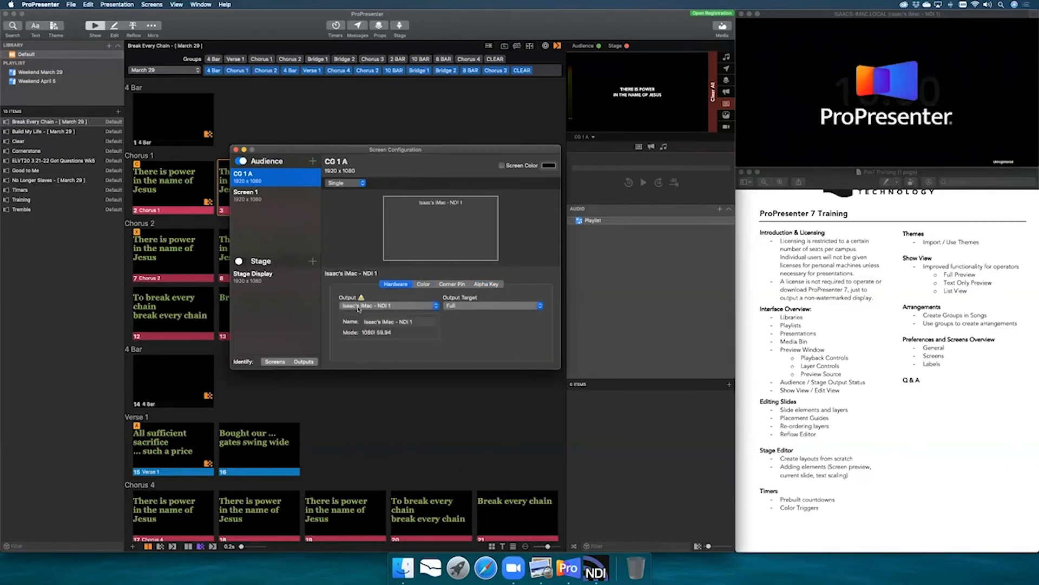
# Check the hardware output and NDI format choices for CG 1 A, and show the Stage Display screen's settings.
pyautogui.click(368, 310)
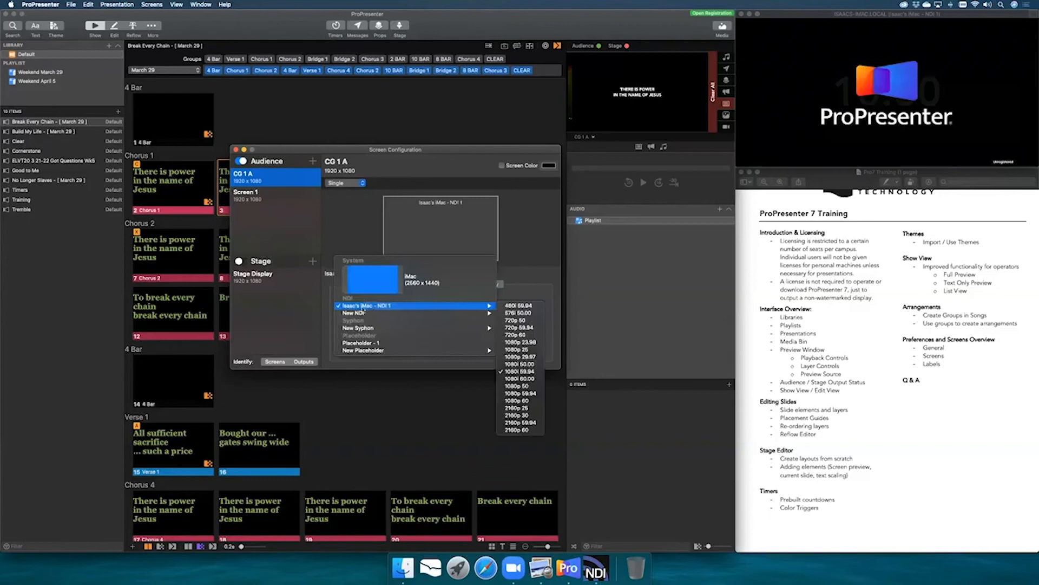
pyautogui.click(364, 302)
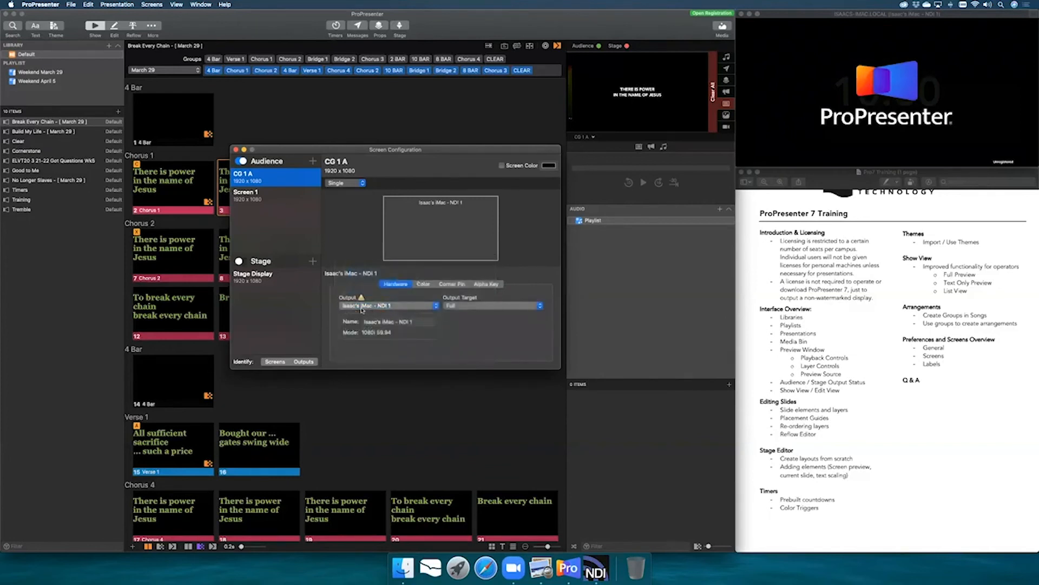
pyautogui.click(390, 307)
pyautogui.moveTo(391, 309)
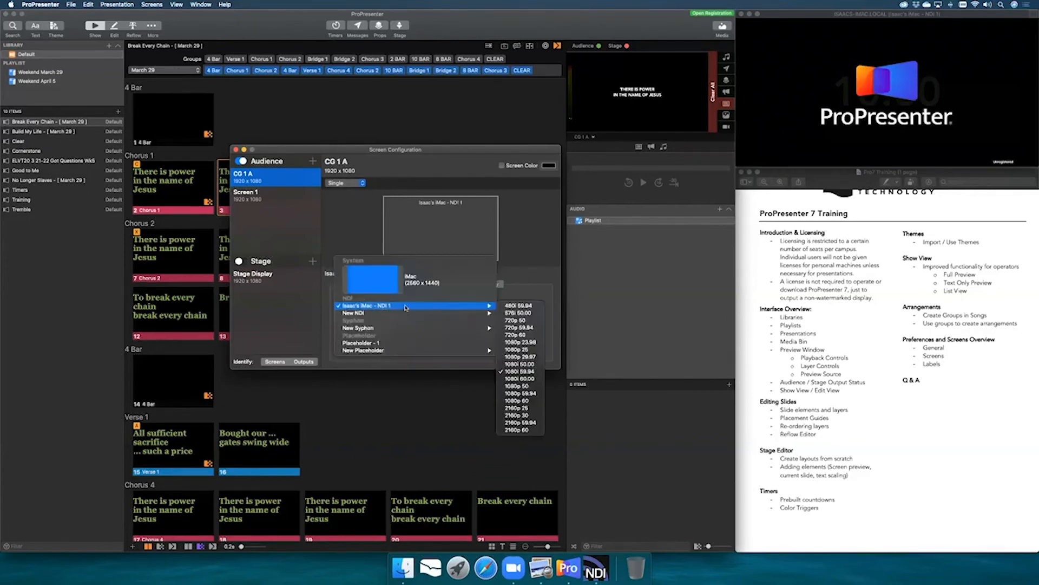
pyautogui.click(337, 306)
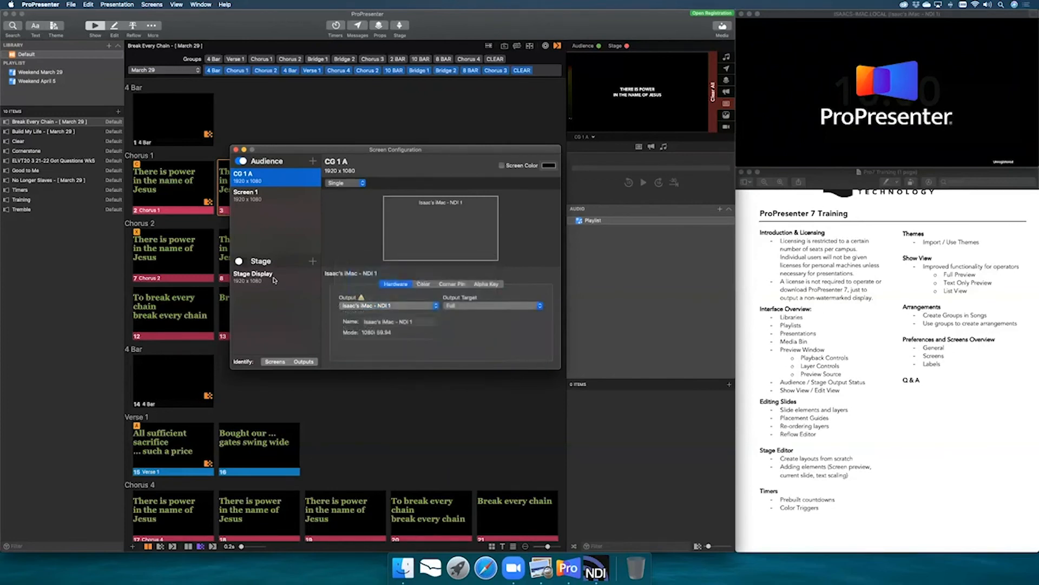
pyautogui.click(274, 280)
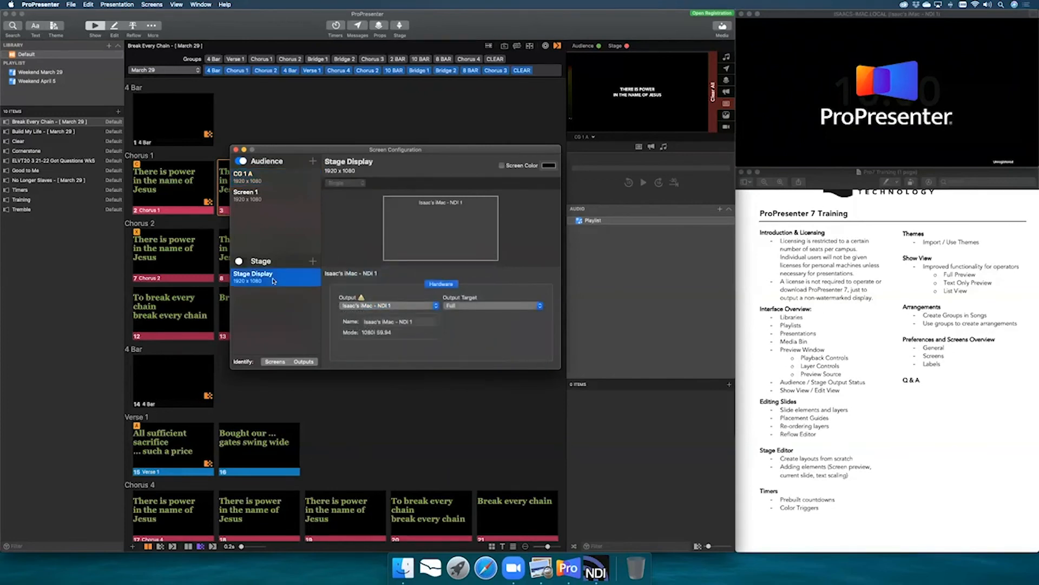
# Review the hardware output of the Stage Display and the Screen 1 settings, and turn on the stage output.
pyautogui.click(461, 309)
pyautogui.click(410, 306)
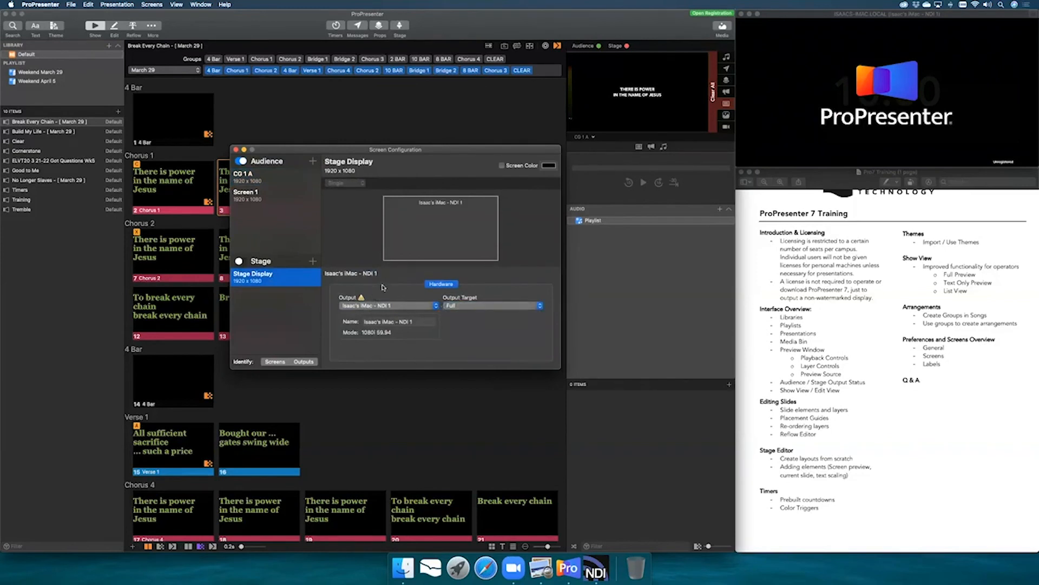
pyautogui.click(281, 193)
pyautogui.click(268, 275)
pyautogui.click(241, 261)
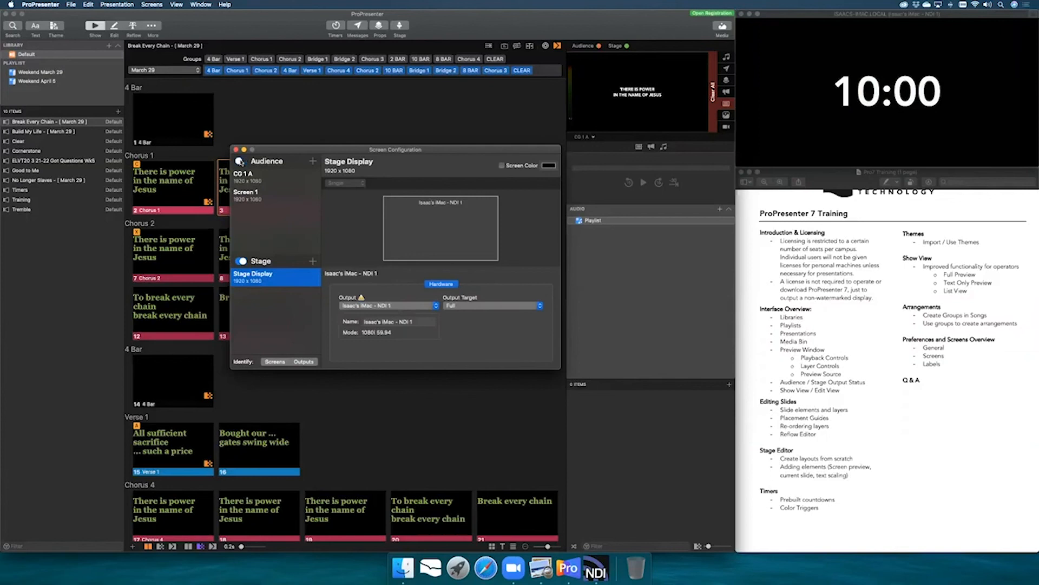
# Show the identification overlays for the screens and the outputs, turn them off again, and close the screen configuration.
pyautogui.click(282, 363)
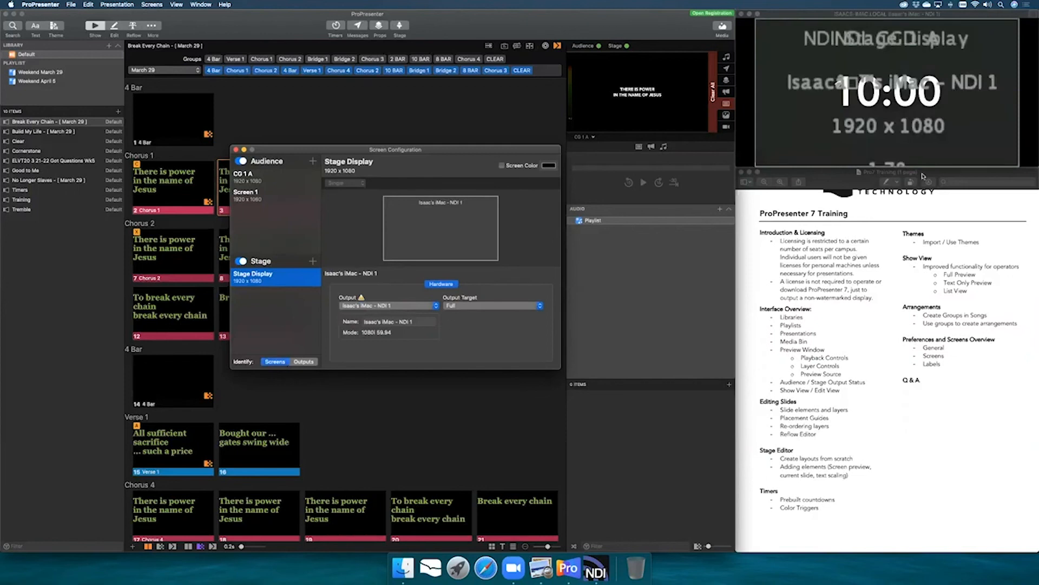
pyautogui.click(269, 364)
pyautogui.click(269, 363)
pyautogui.click(312, 363)
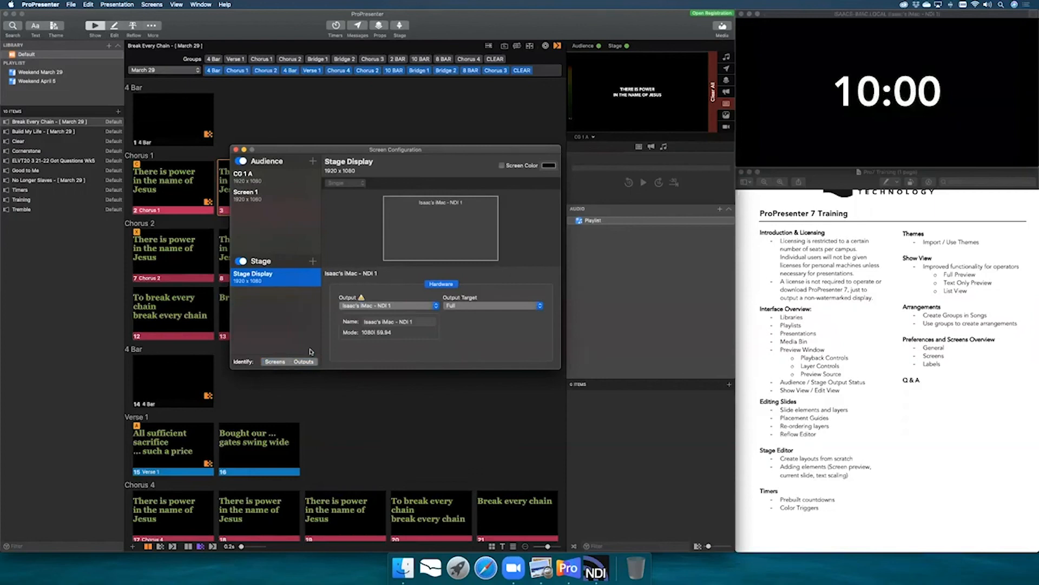
pyautogui.click(311, 352)
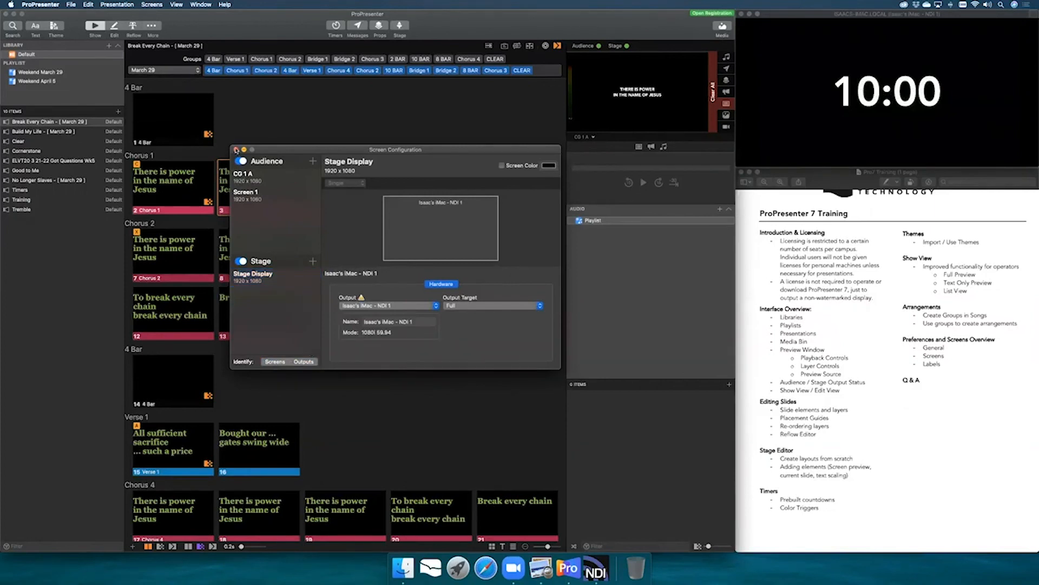
pyautogui.click(236, 150)
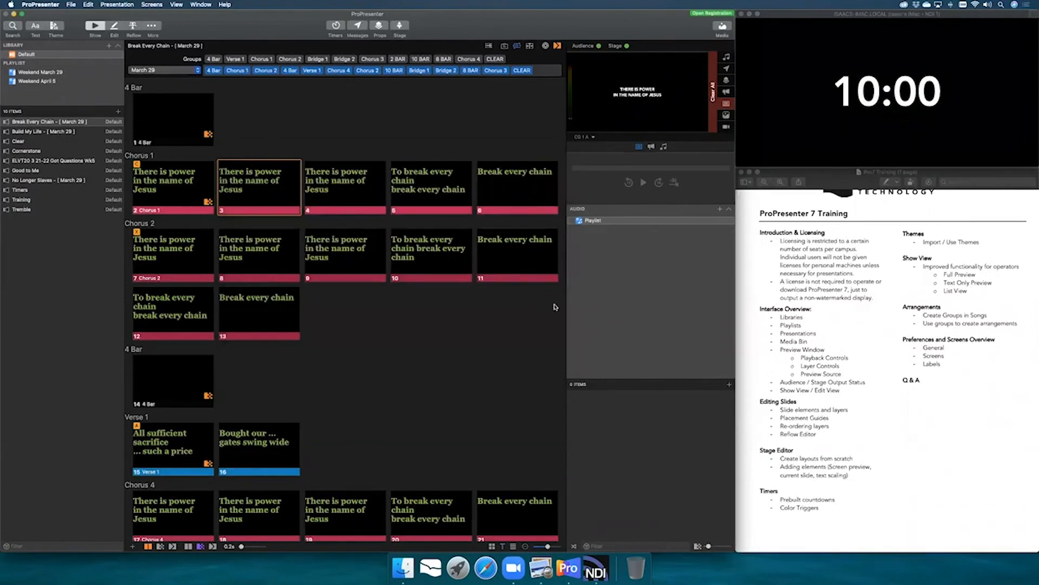